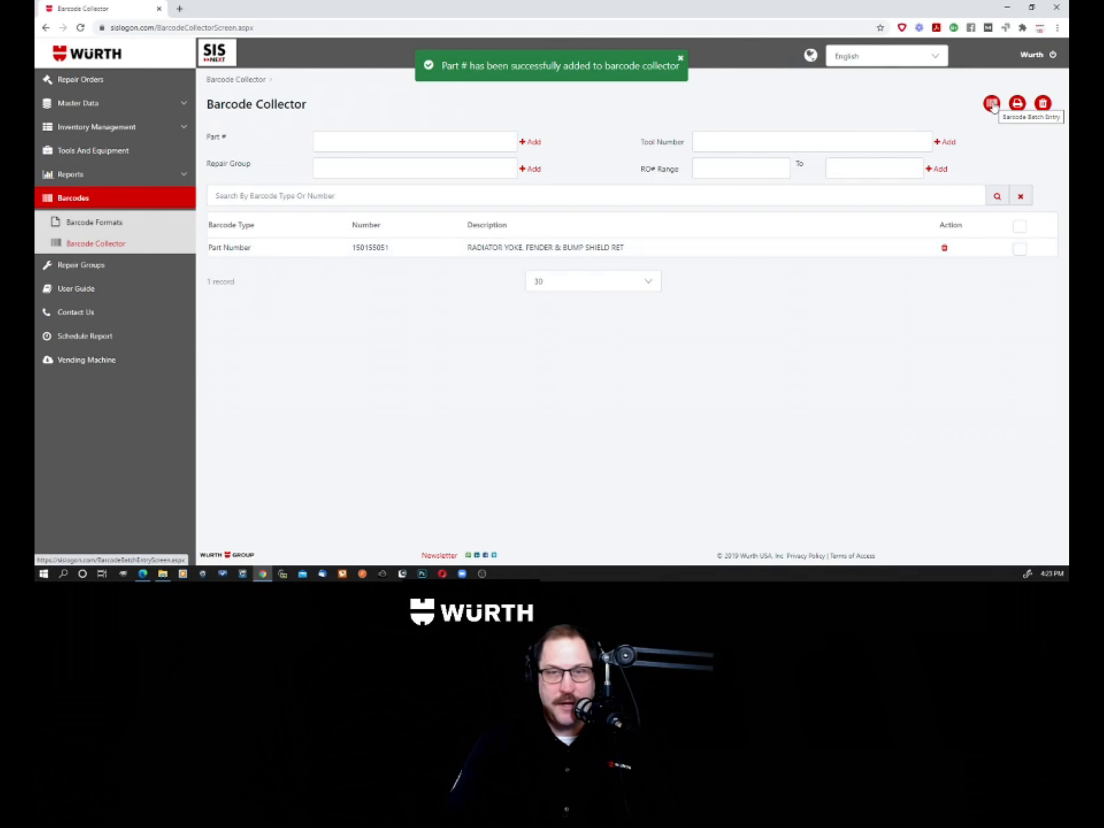
Step: Enter part numbers 150155500 and 150155592 on the first two lines of Barcode Batch Entry
left_click(991, 104)
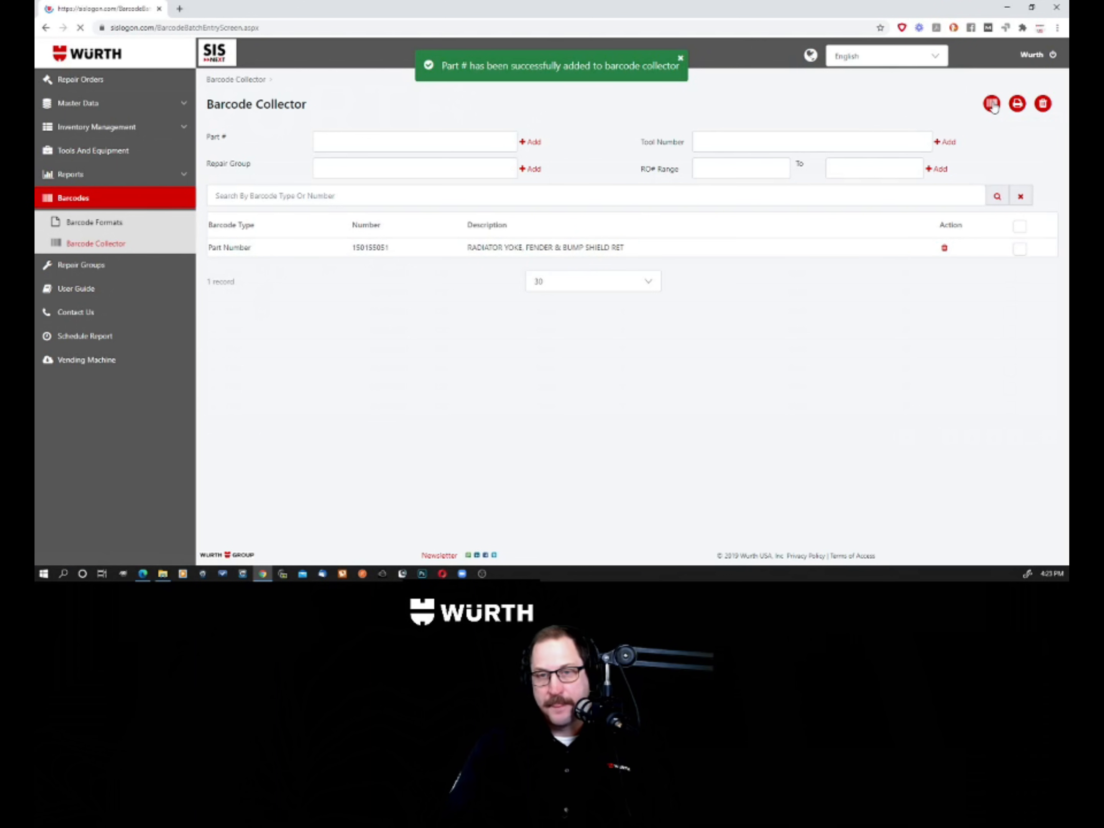
left_click(297, 191)
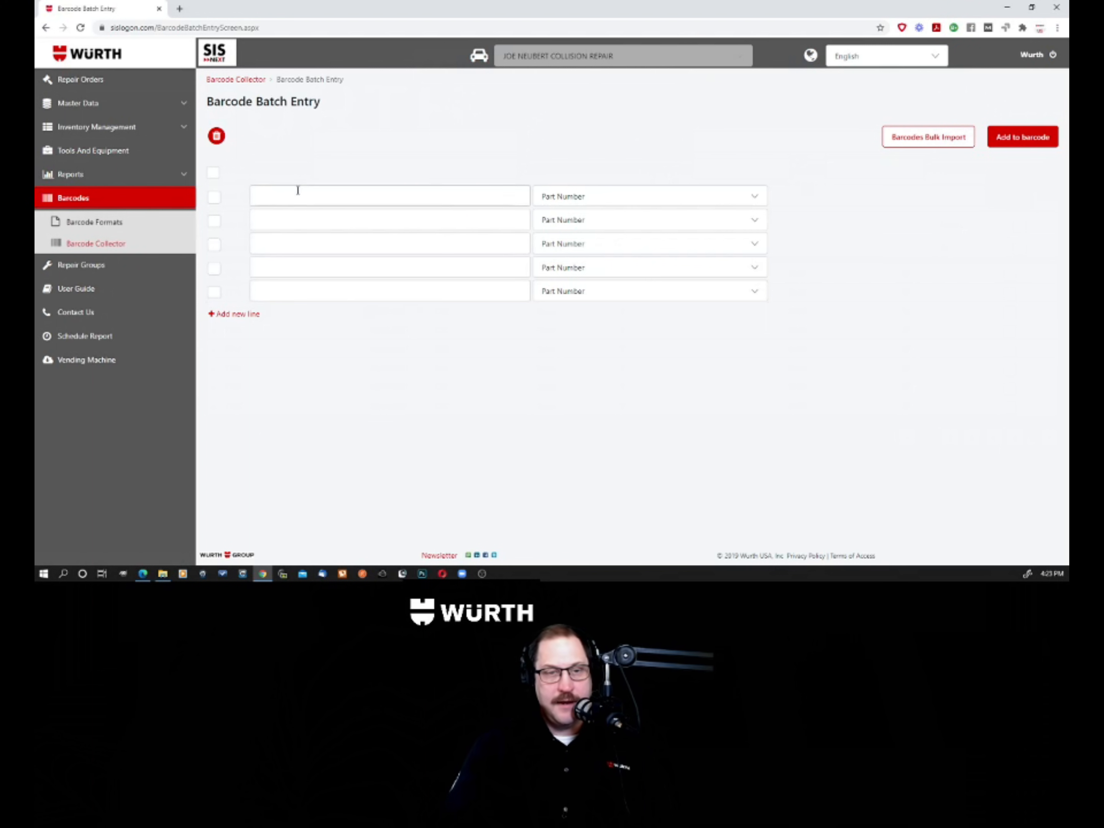
type("15")
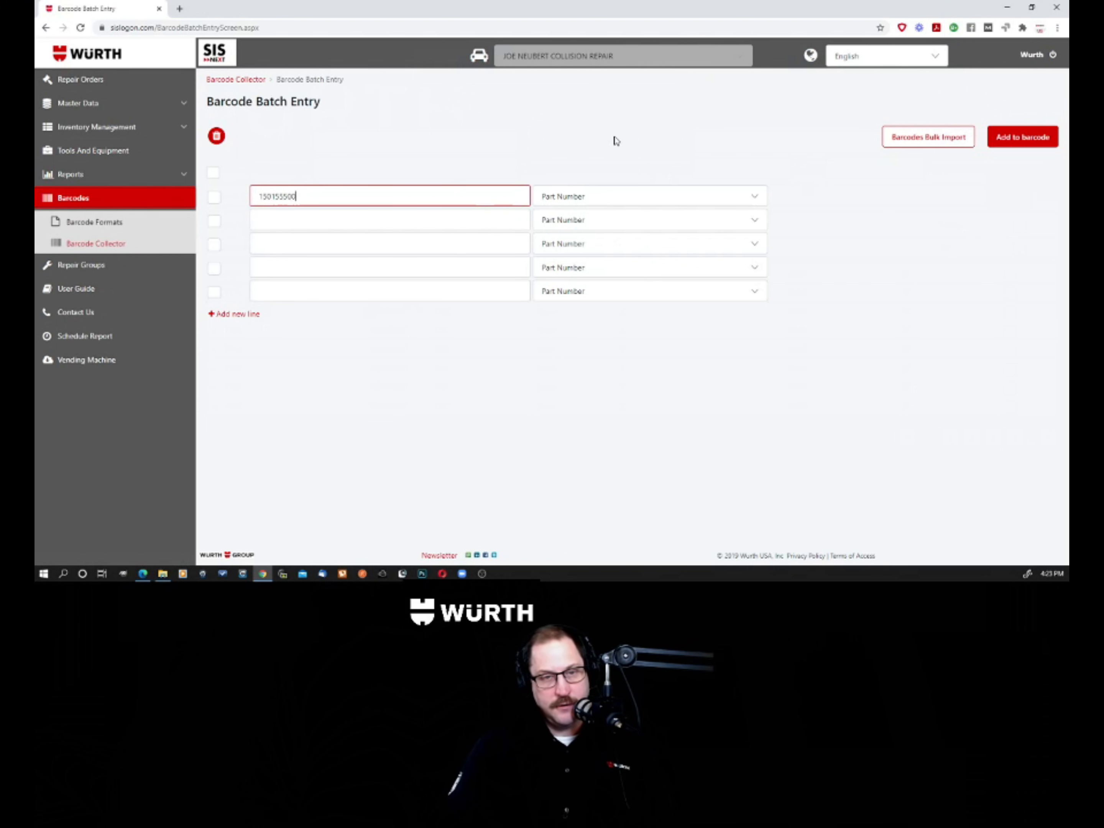
type("0155500")
key("BackSpace")
key("BackSpace")
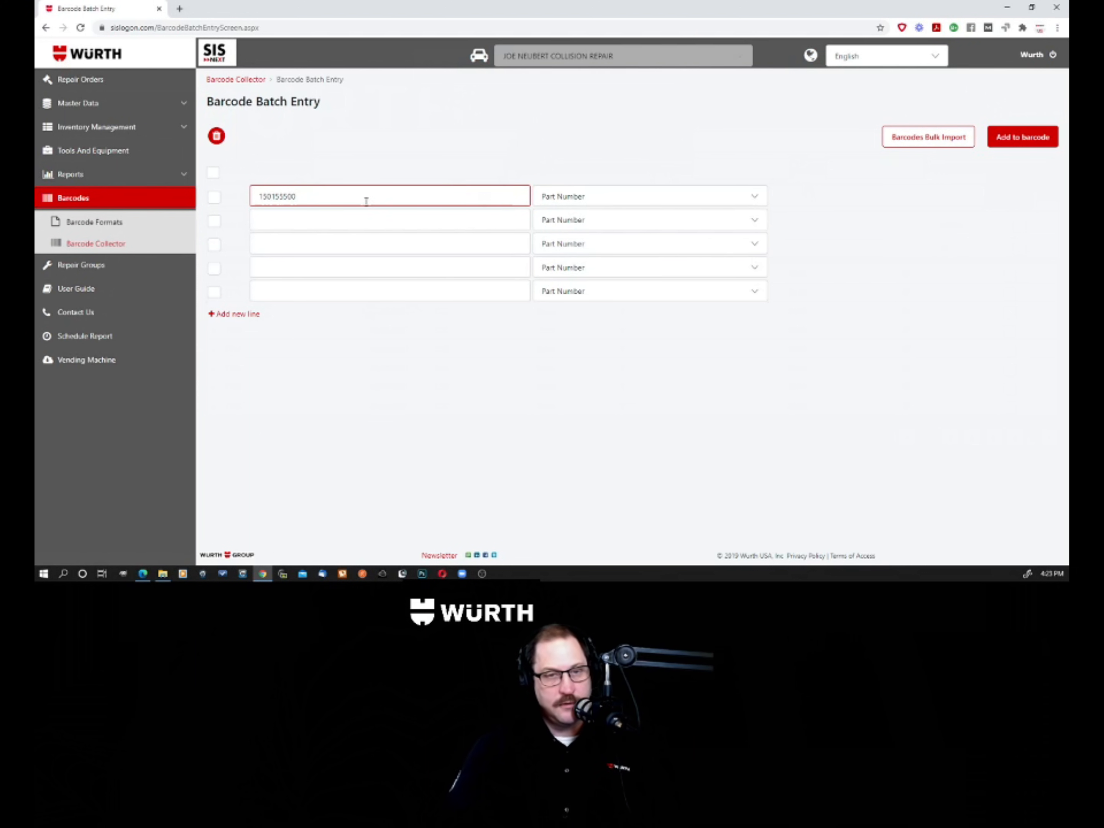
left_click(260, 222)
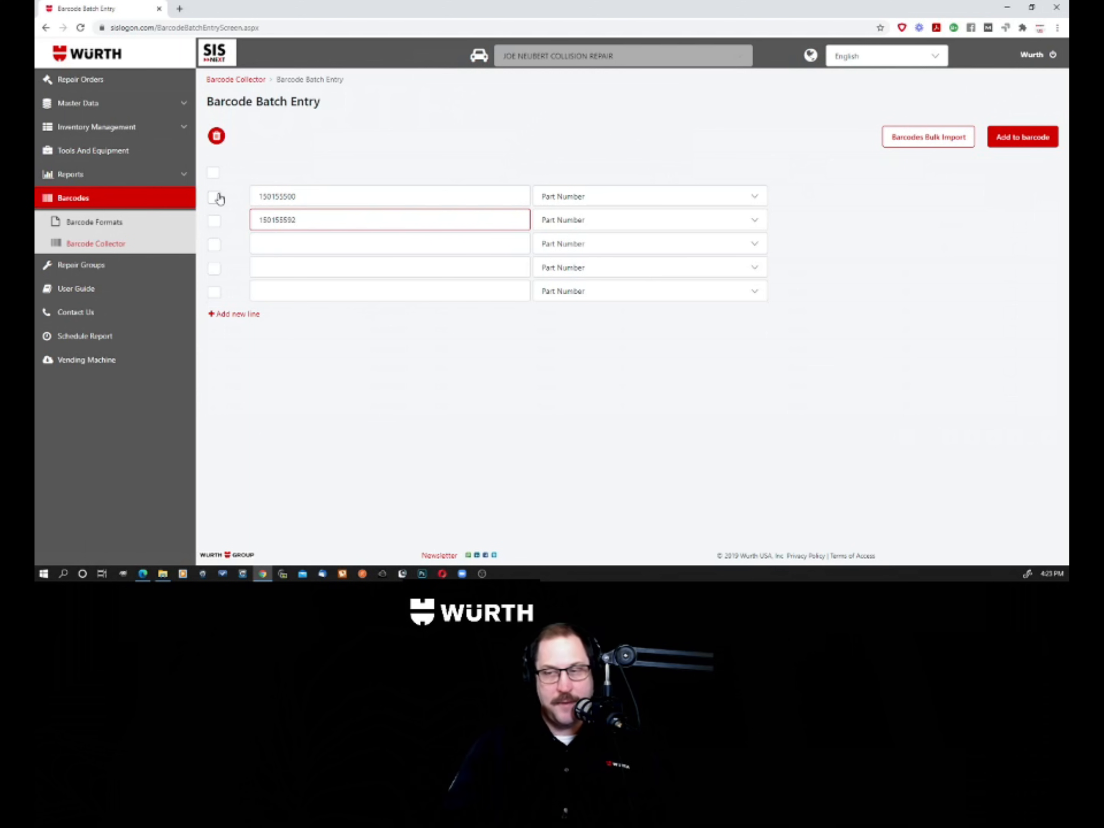
Step: Select the two filled batch entry lines and add them to the barcode collector
left_click(214, 198)
left_click(214, 222)
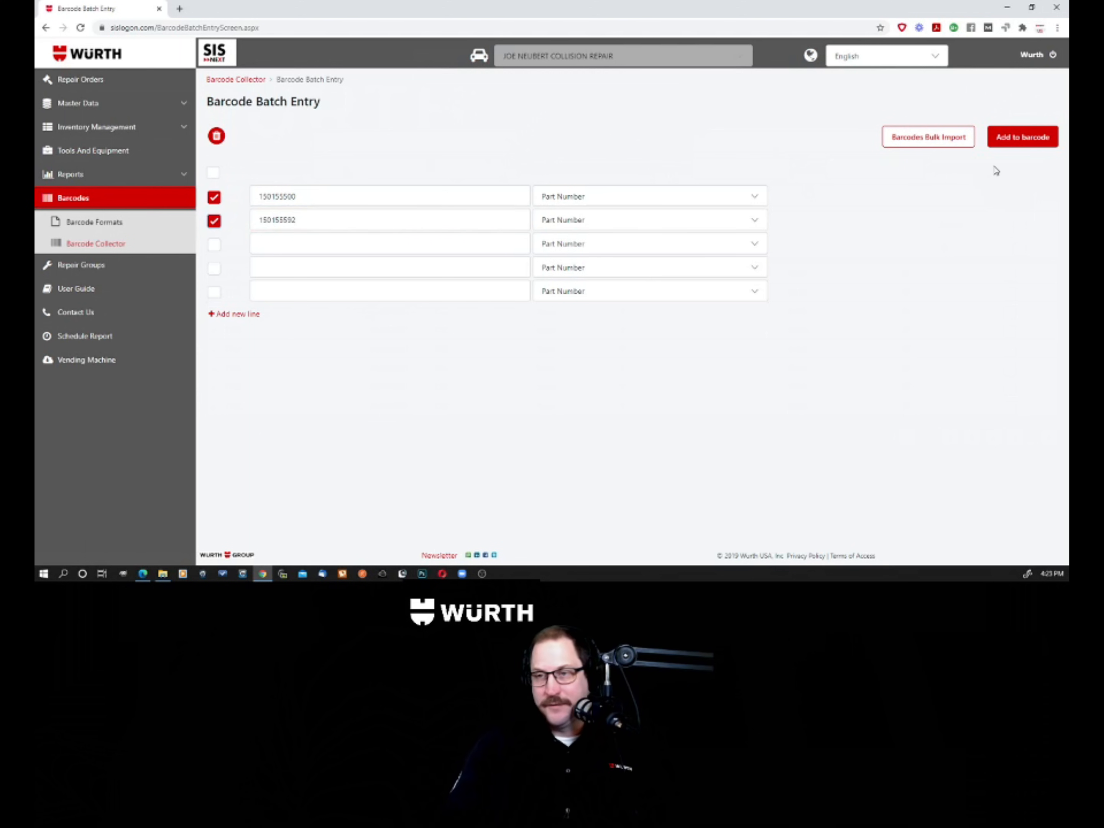
left_click(1028, 145)
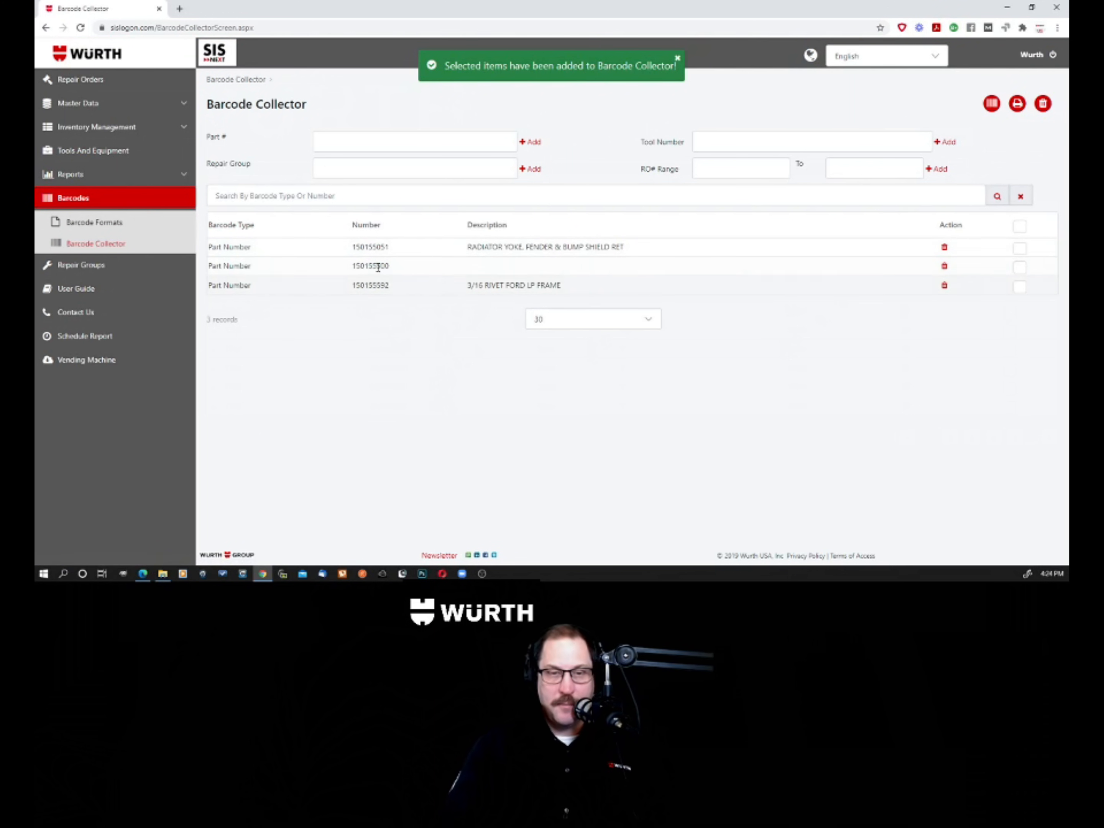
left_click_drag(353, 265, 394, 267)
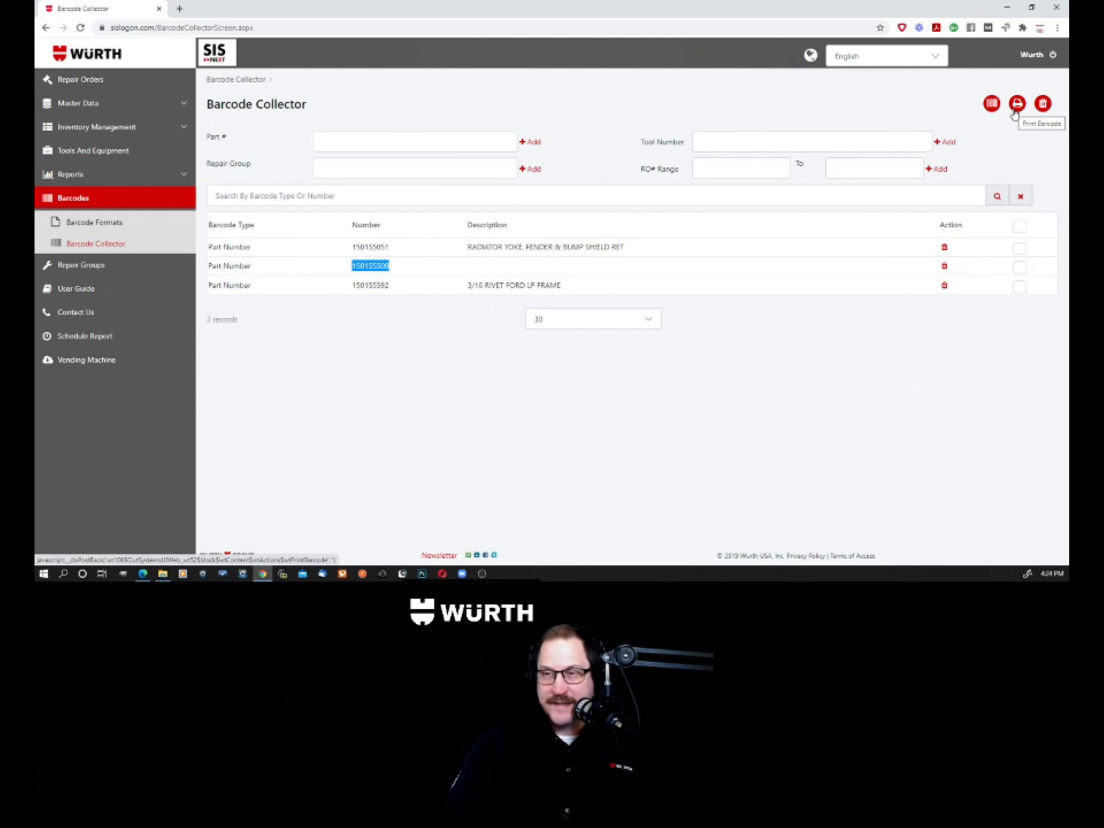
Step: View the Barcodes Bulk Import options in Barcode Batch Entry and close them without importing a file
left_click(993, 109)
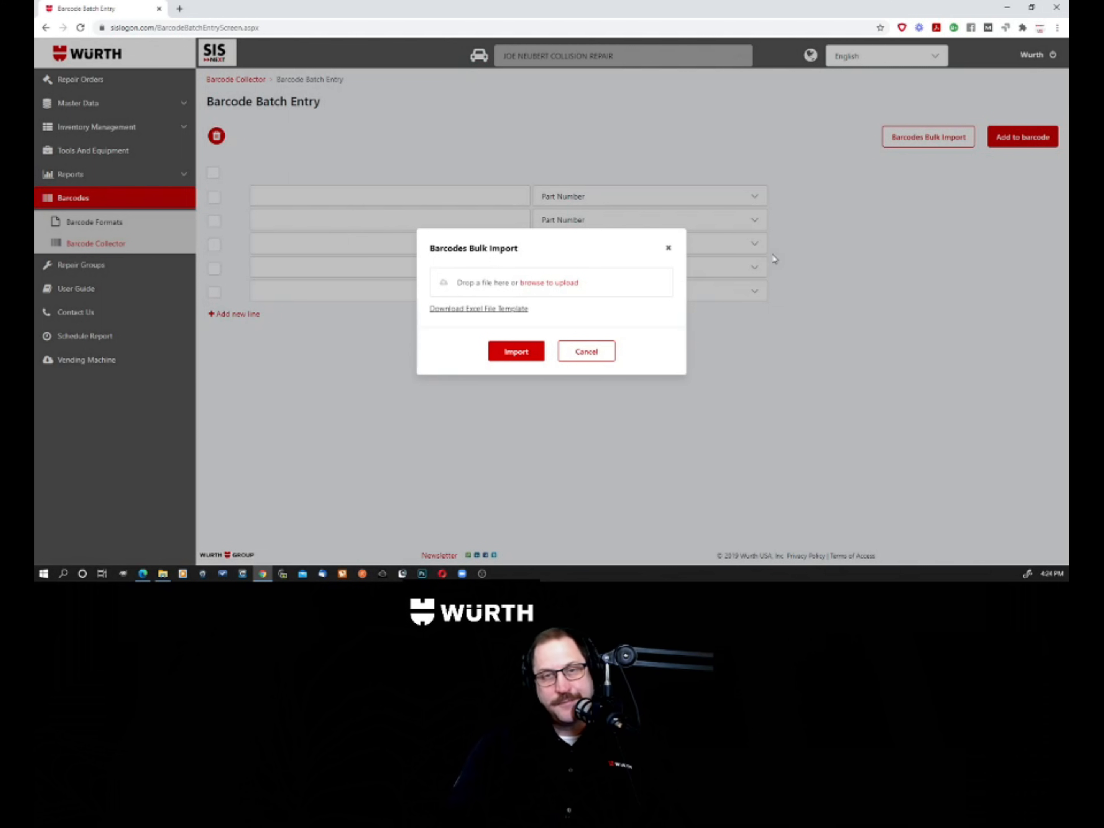
left_click(596, 362)
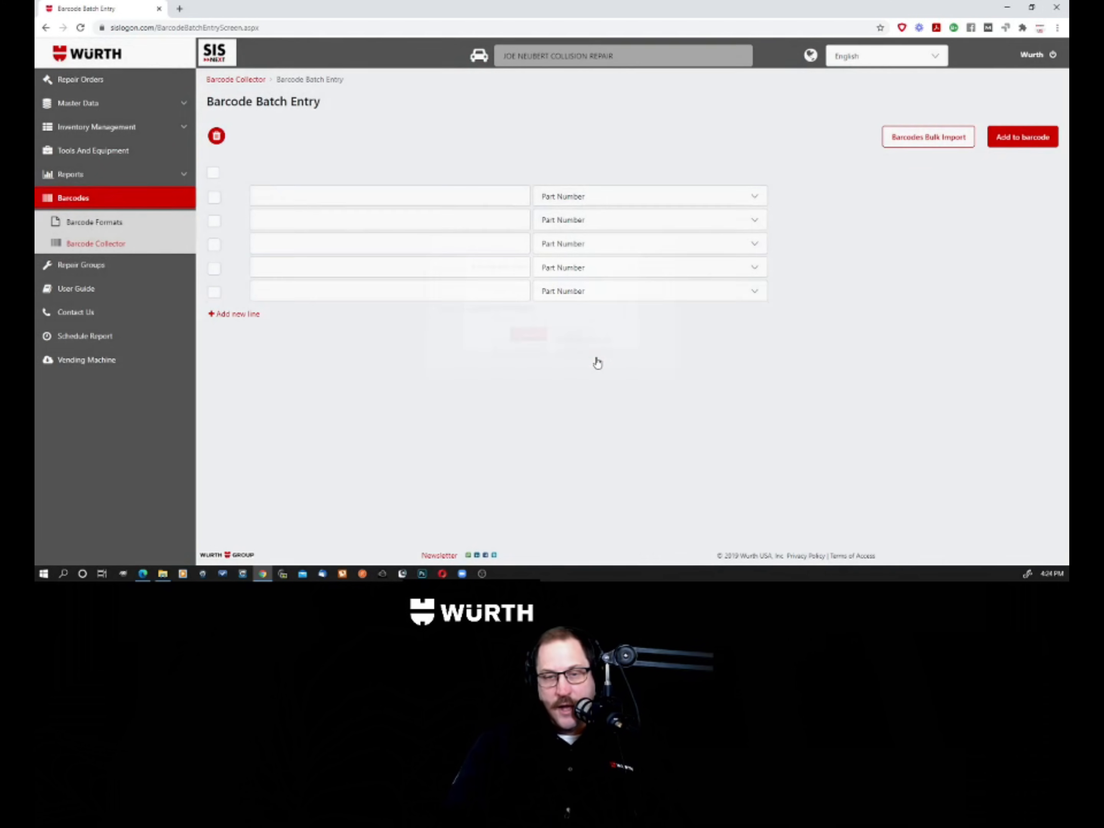
Step: Search the Inventory Management parts list for 0892
left_click(112, 135)
left_click(93, 174)
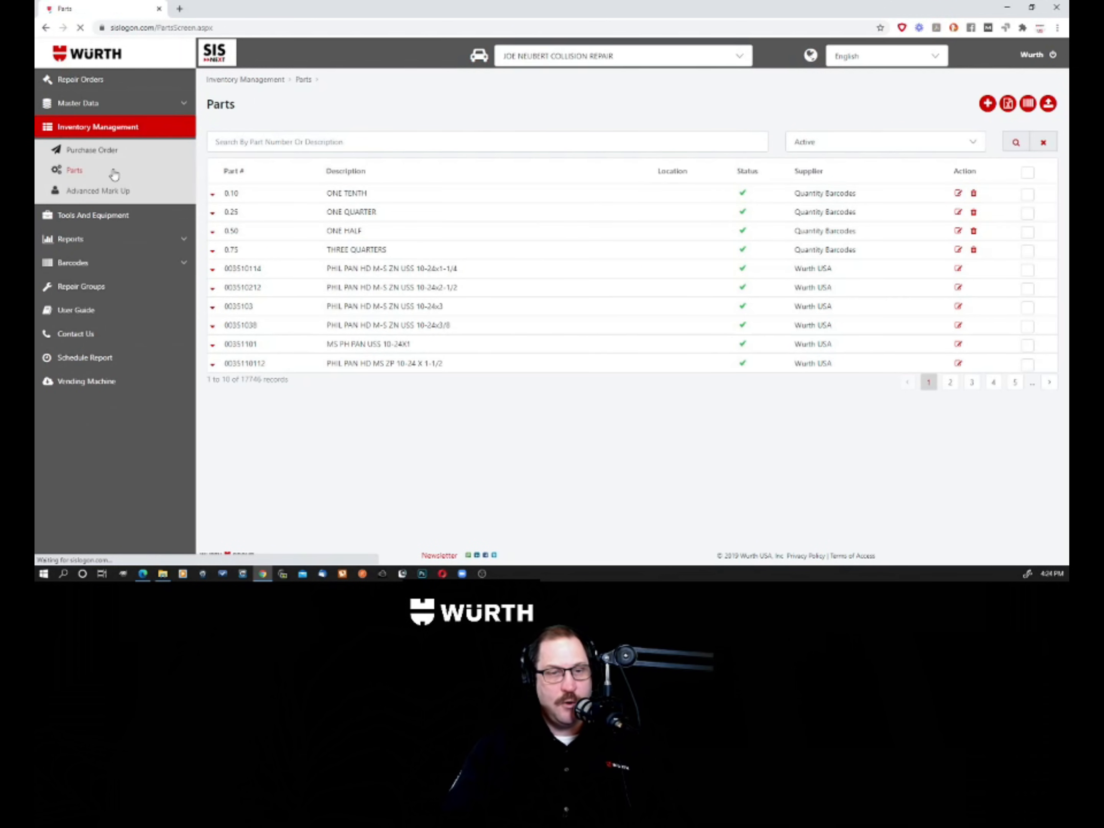
left_click(274, 142)
type("0892")
key("Return")
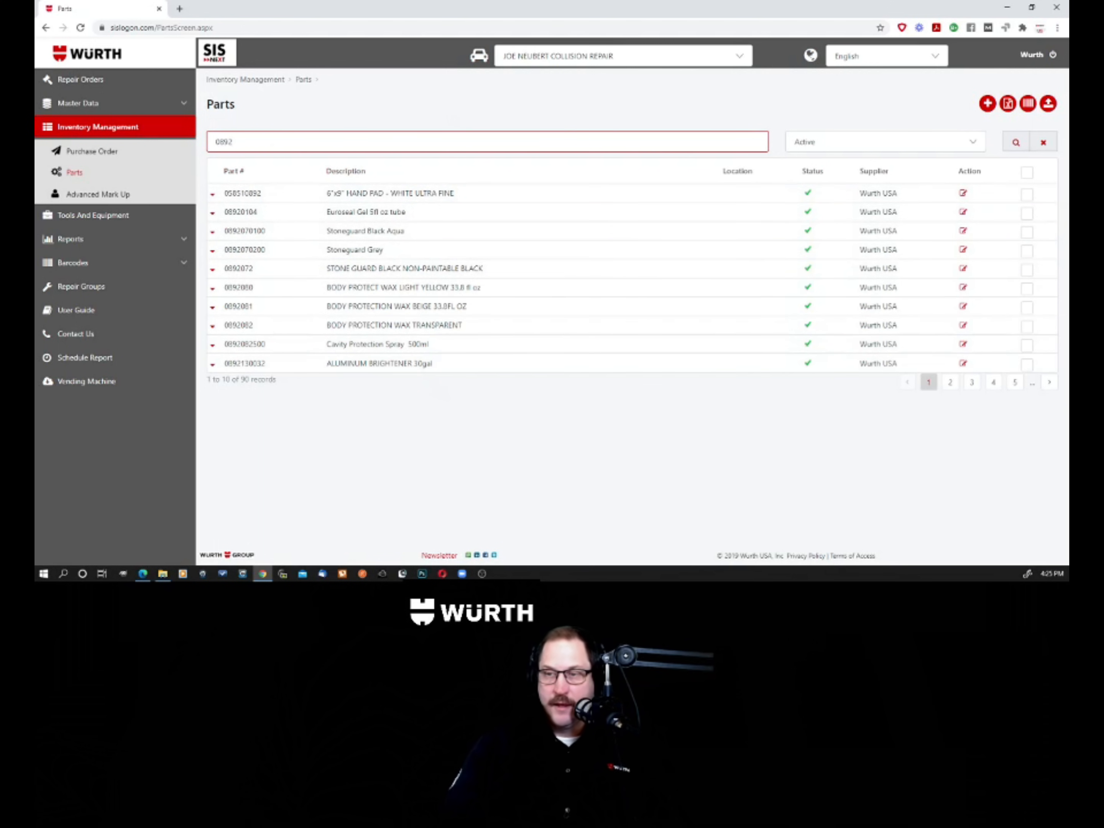
left_click(1027, 214)
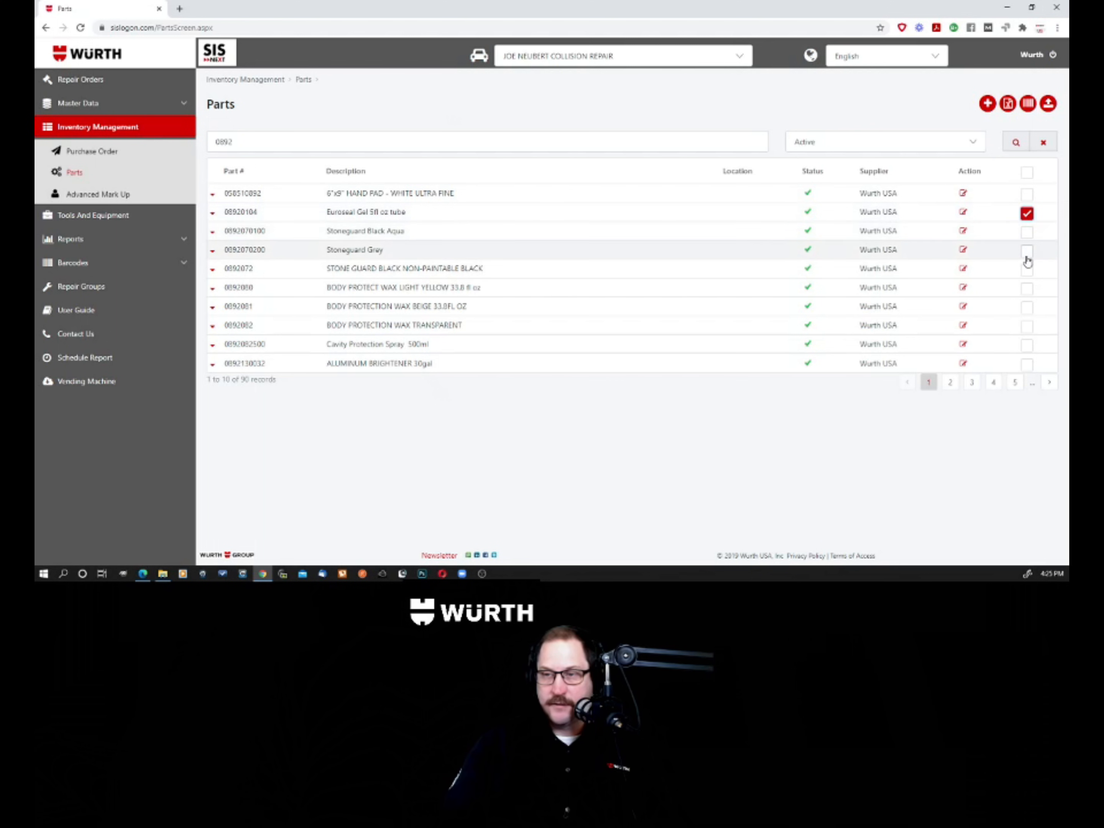
left_click(1028, 308)
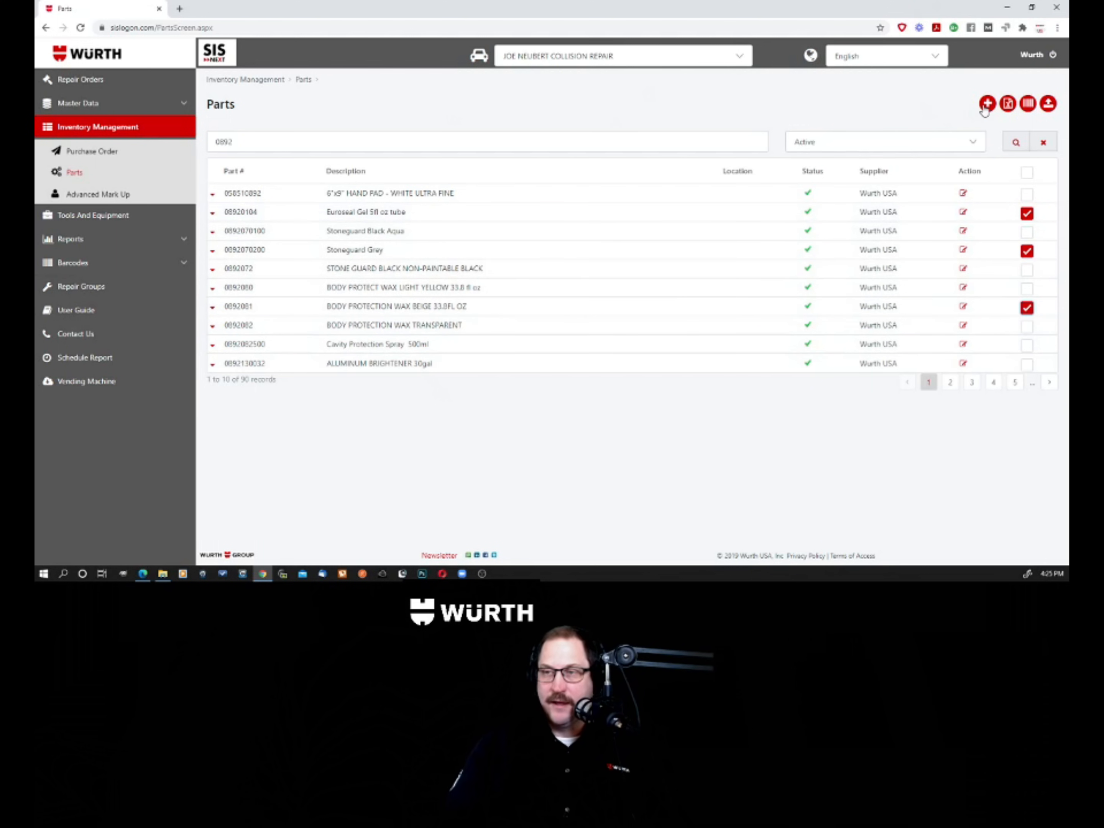
left_click(1029, 107)
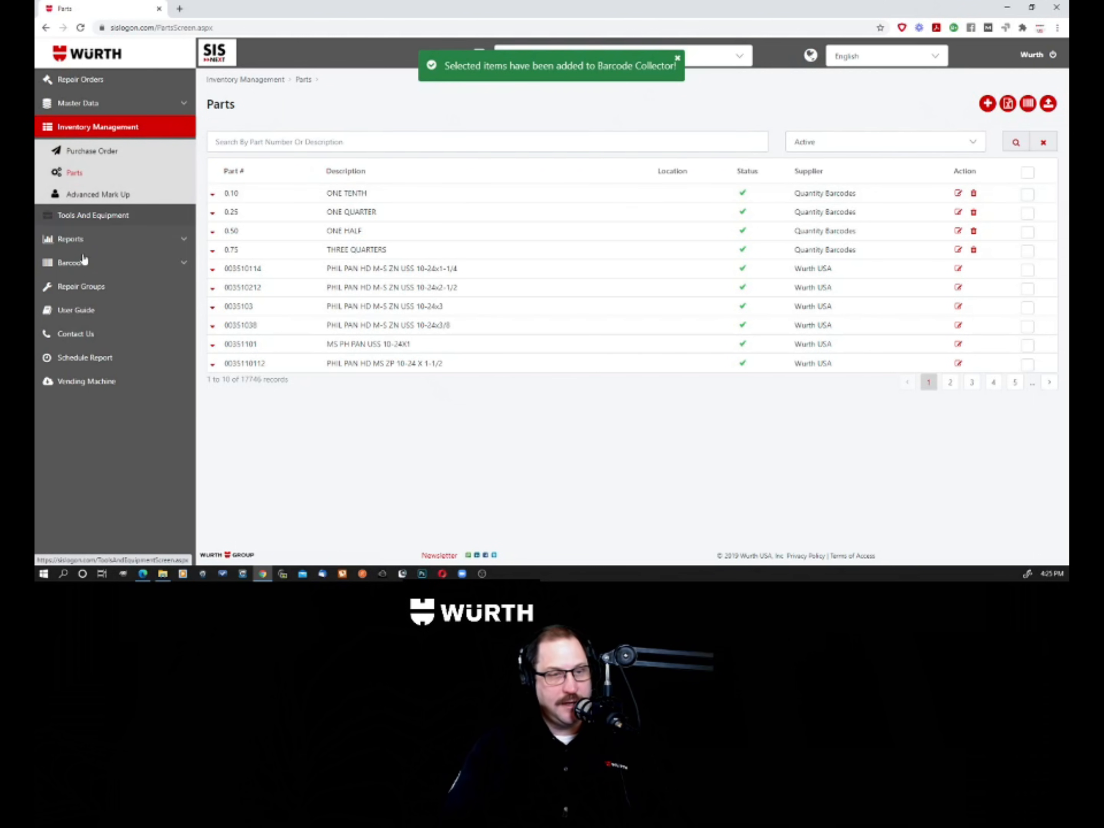
Step: Generate barcode labels for all items in the Barcode Collector with the Avery 5160 layout and save the PDF as Barcodes (1)
left_click(82, 263)
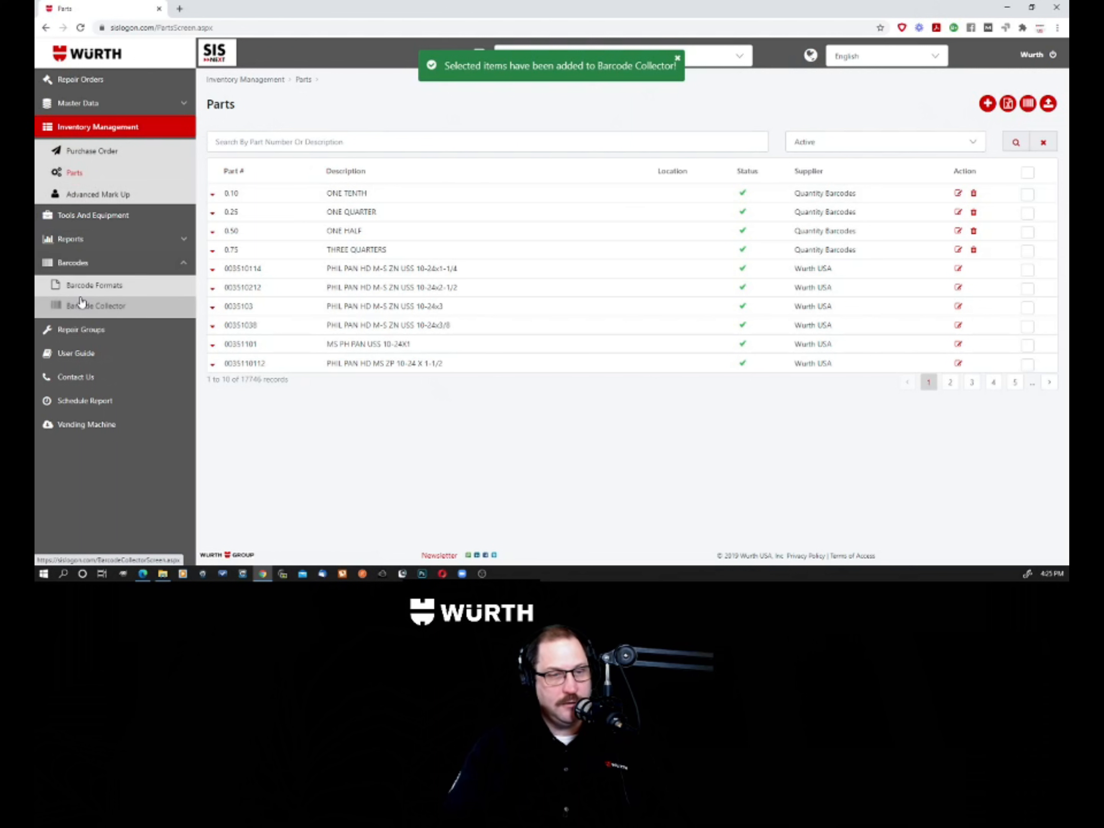
left_click(82, 305)
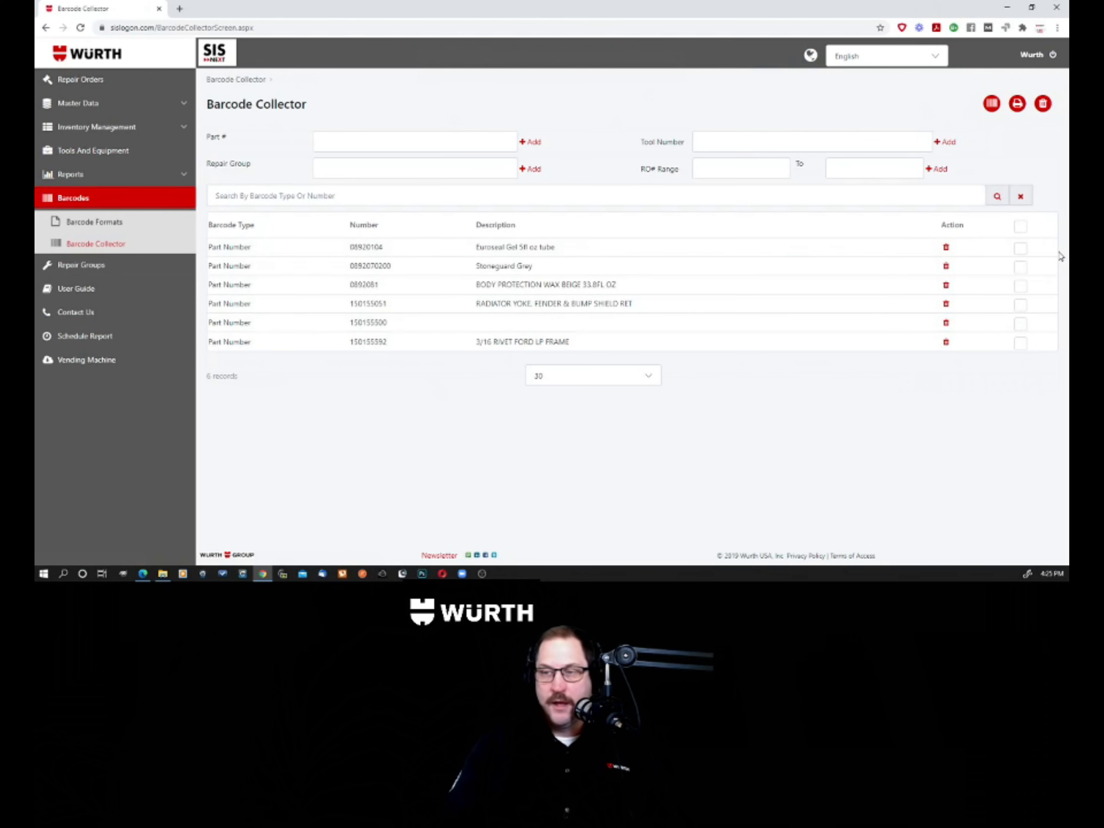
left_click(1021, 226)
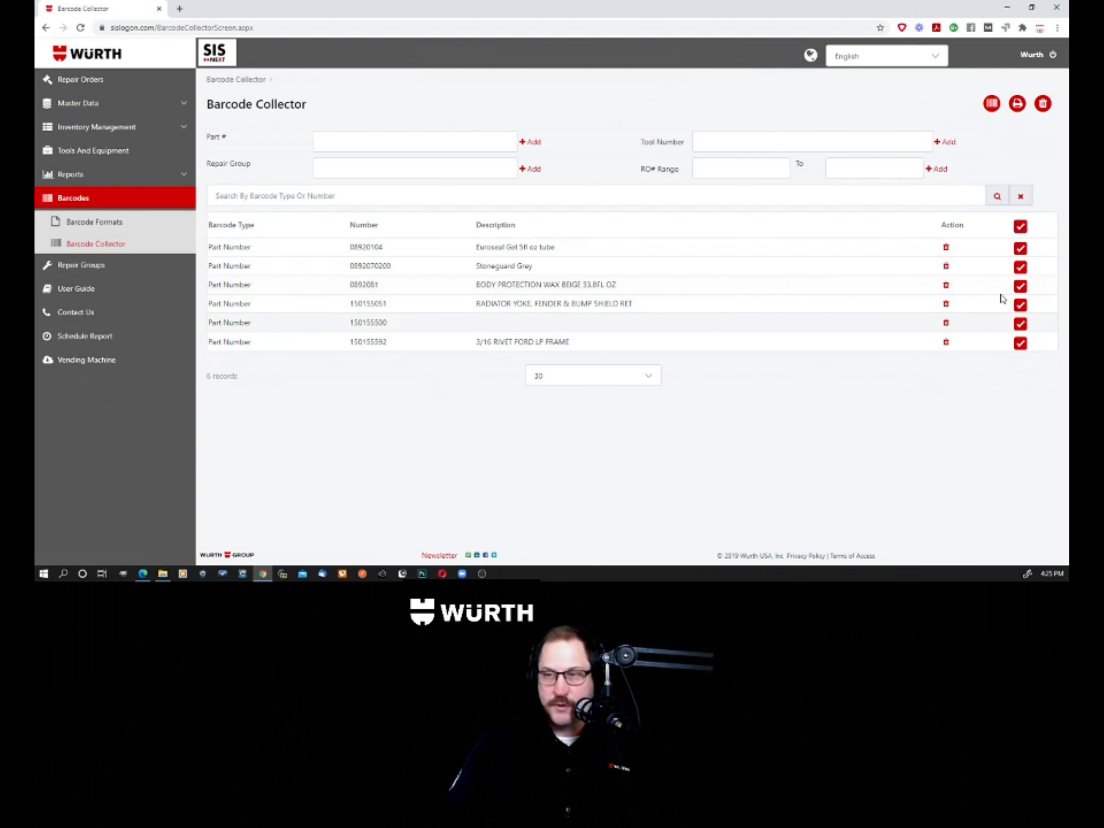
left_click(1015, 106)
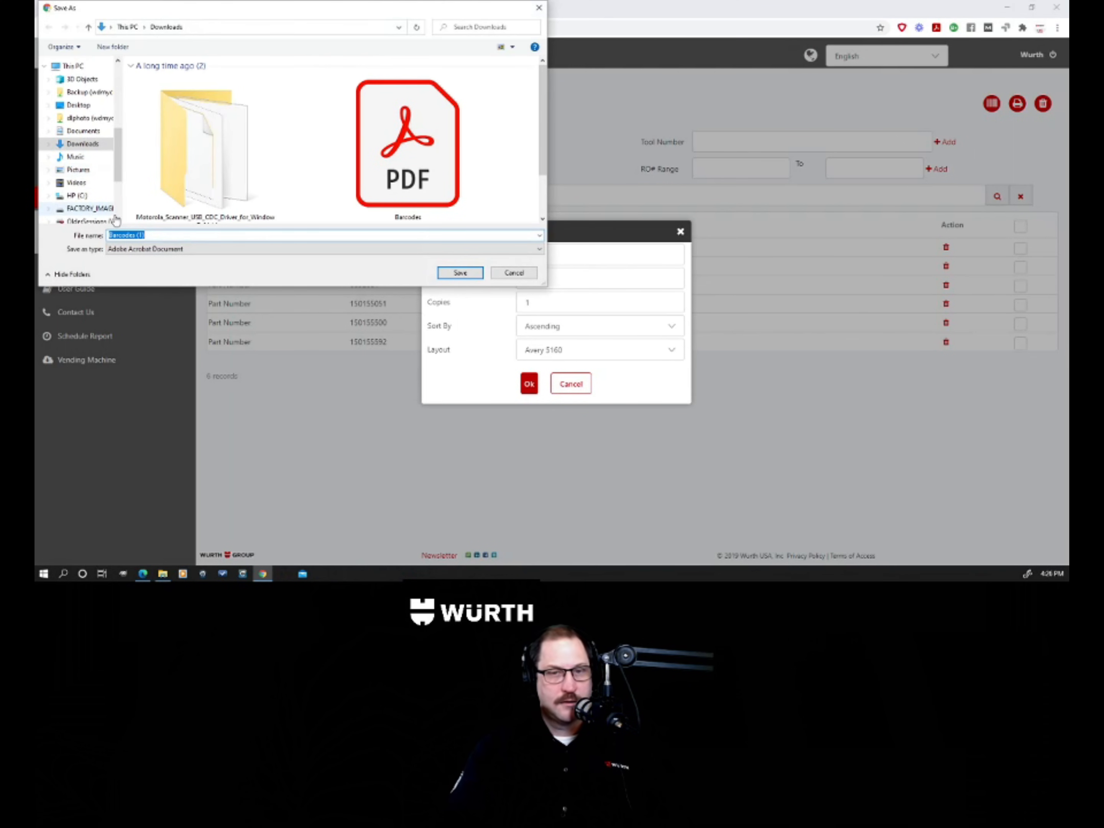
left_click(441, 273)
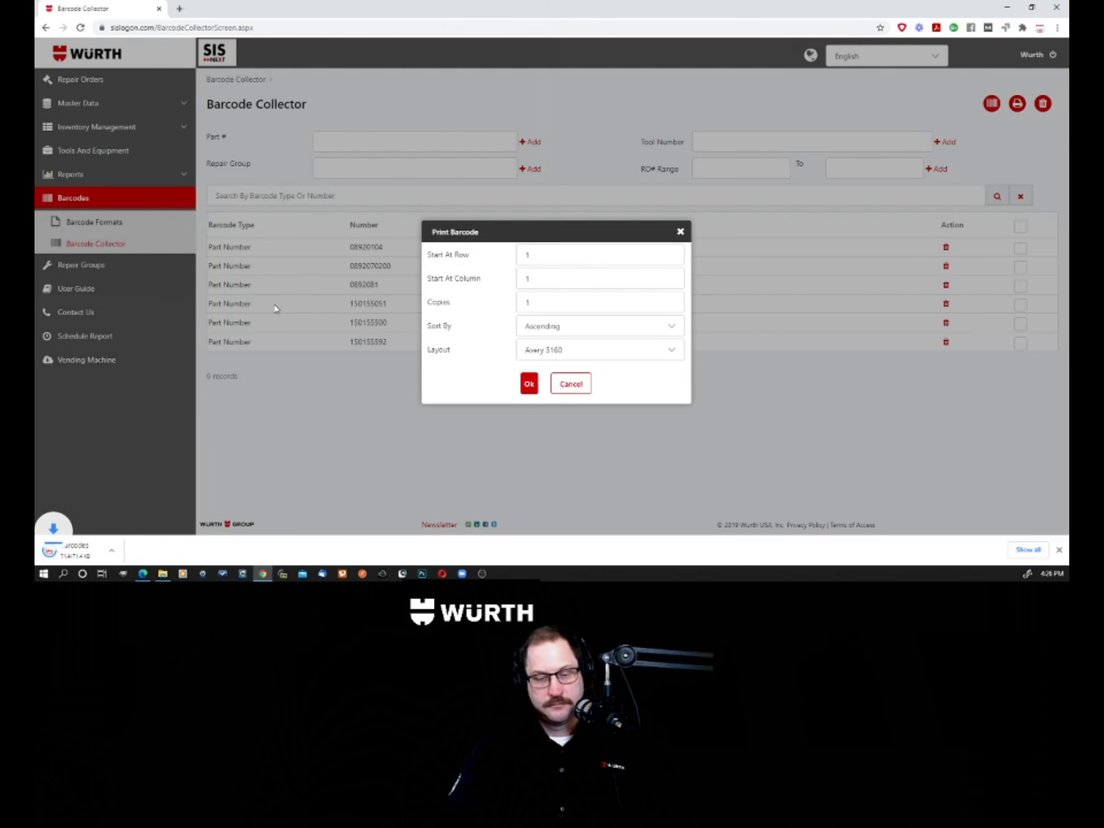
Step: Open the saved Barcodes (1).pdf and set its print job to the custom page range 1
left_click(86, 551)
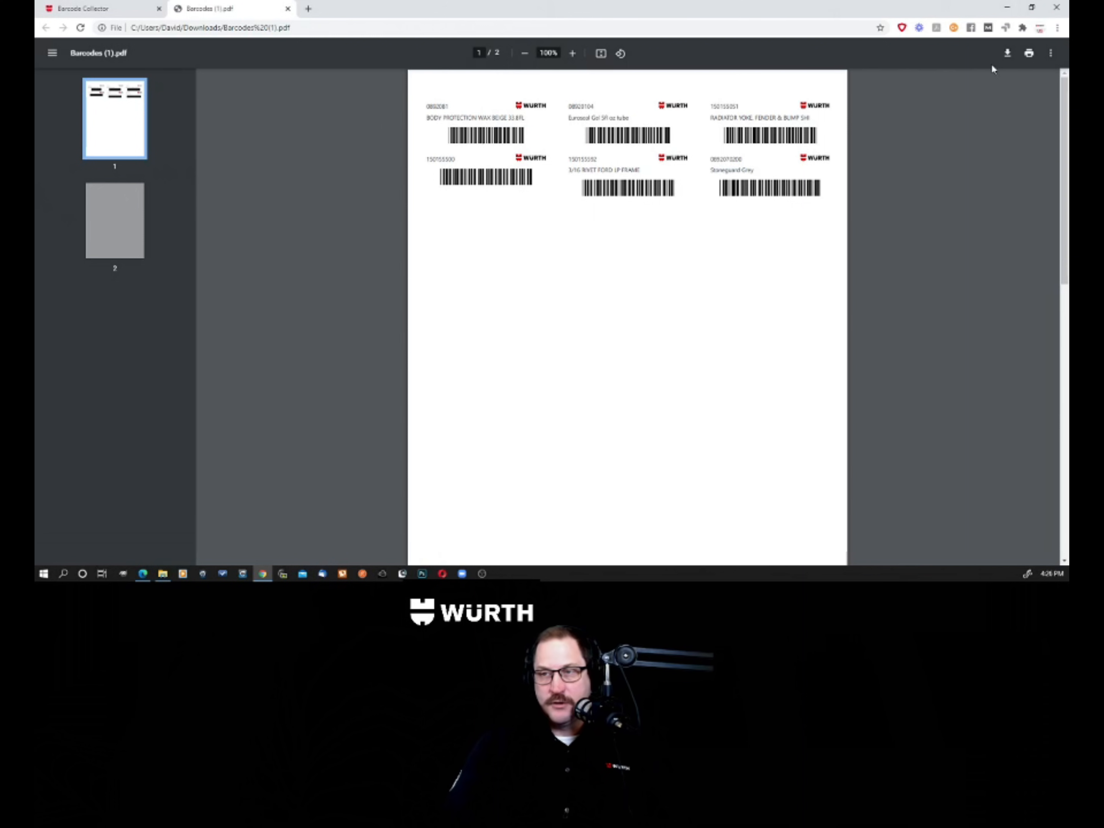
left_click(1028, 54)
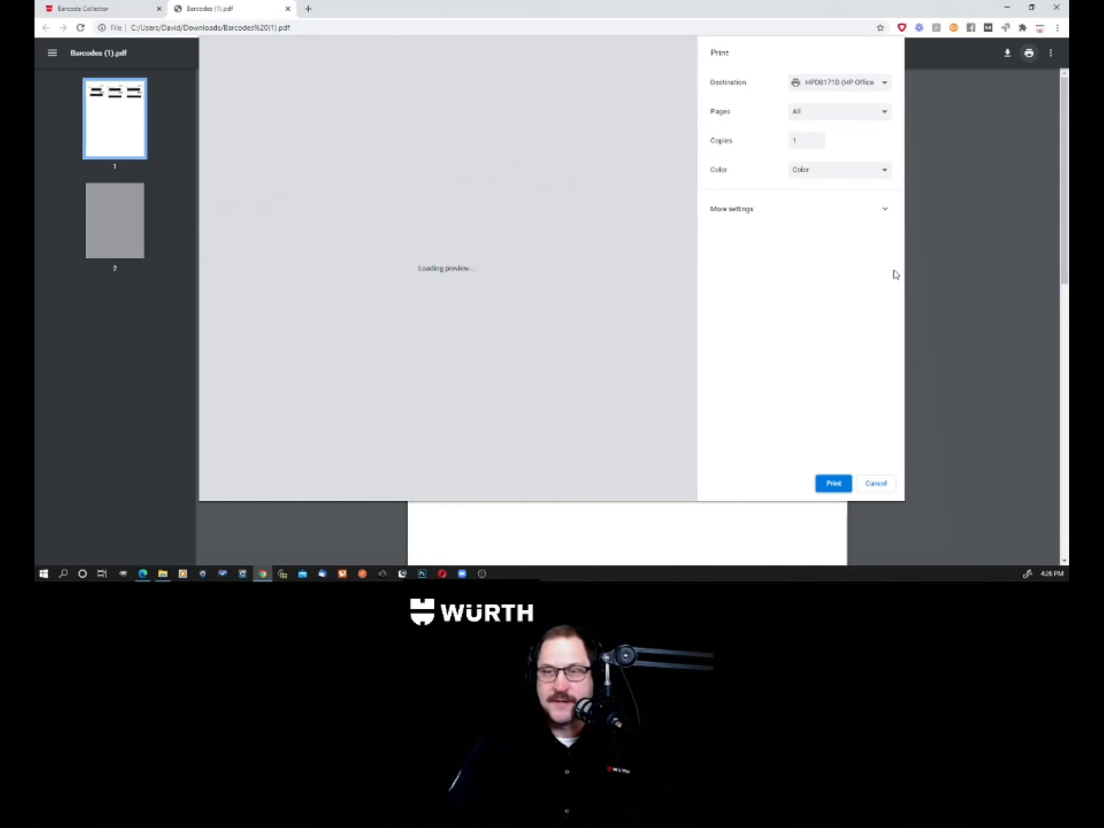
left_click(832, 123)
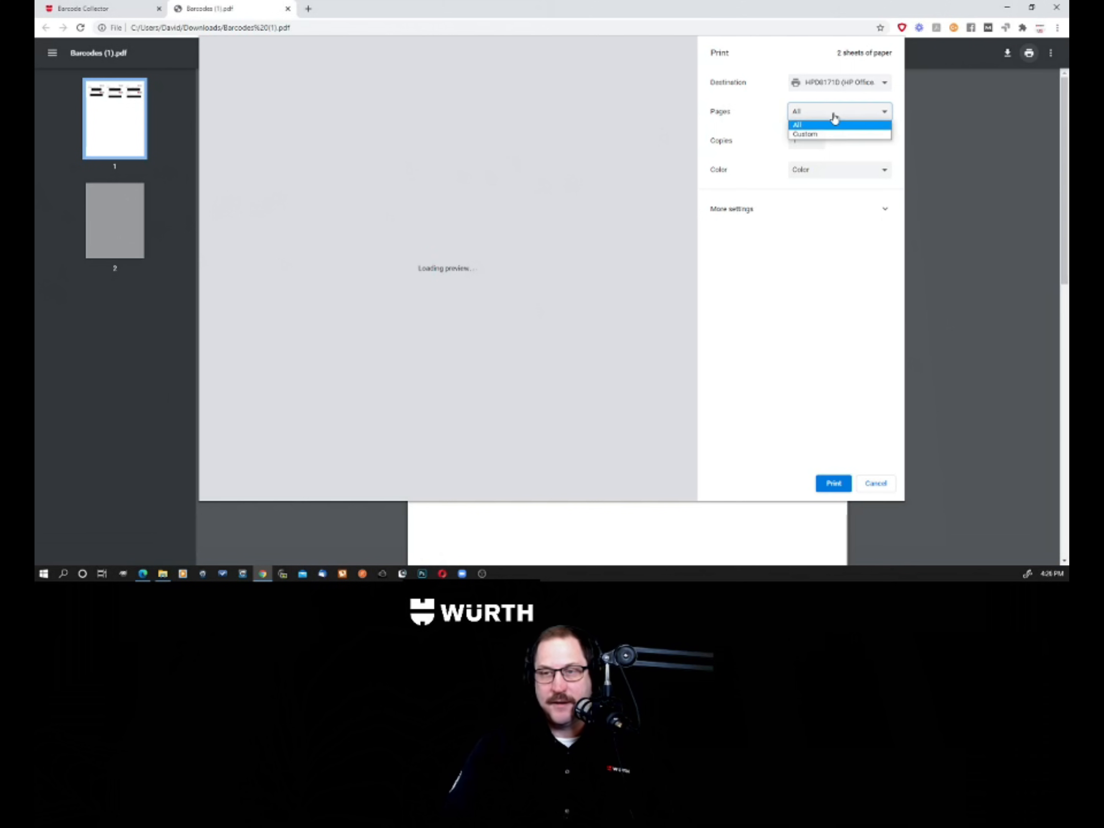
left_click(831, 134)
left_click(830, 134)
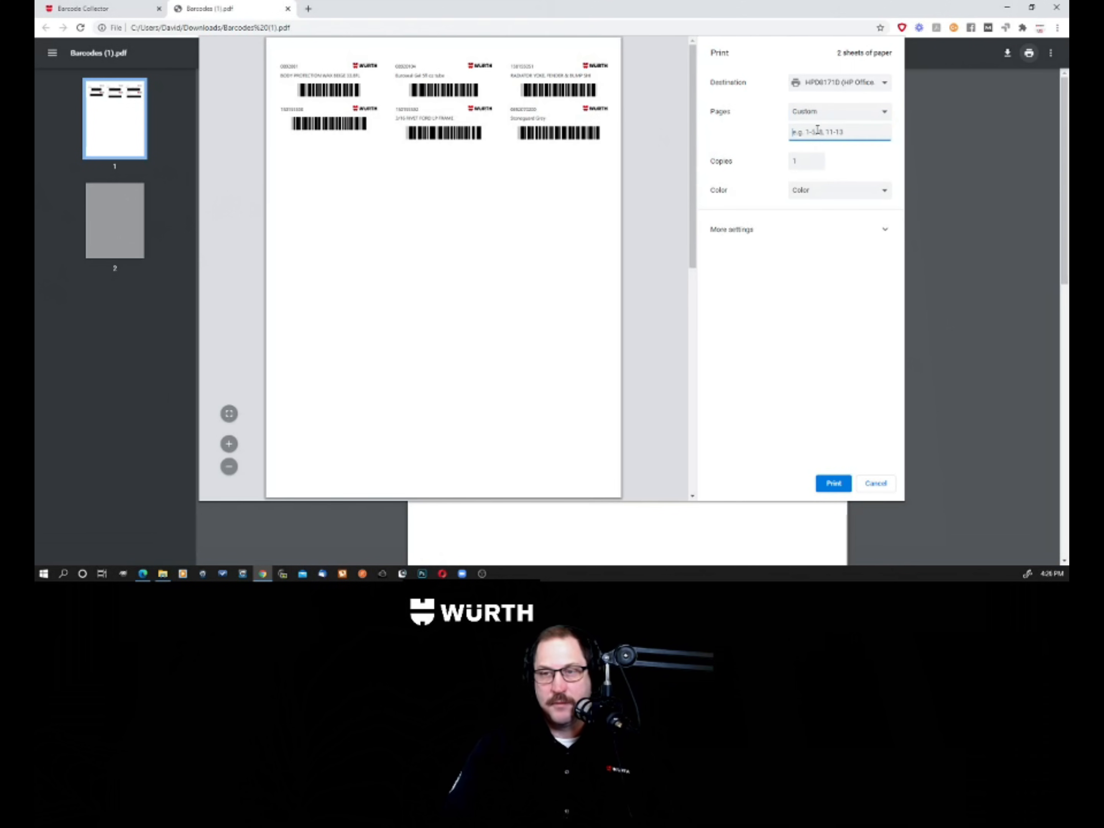
type("1")
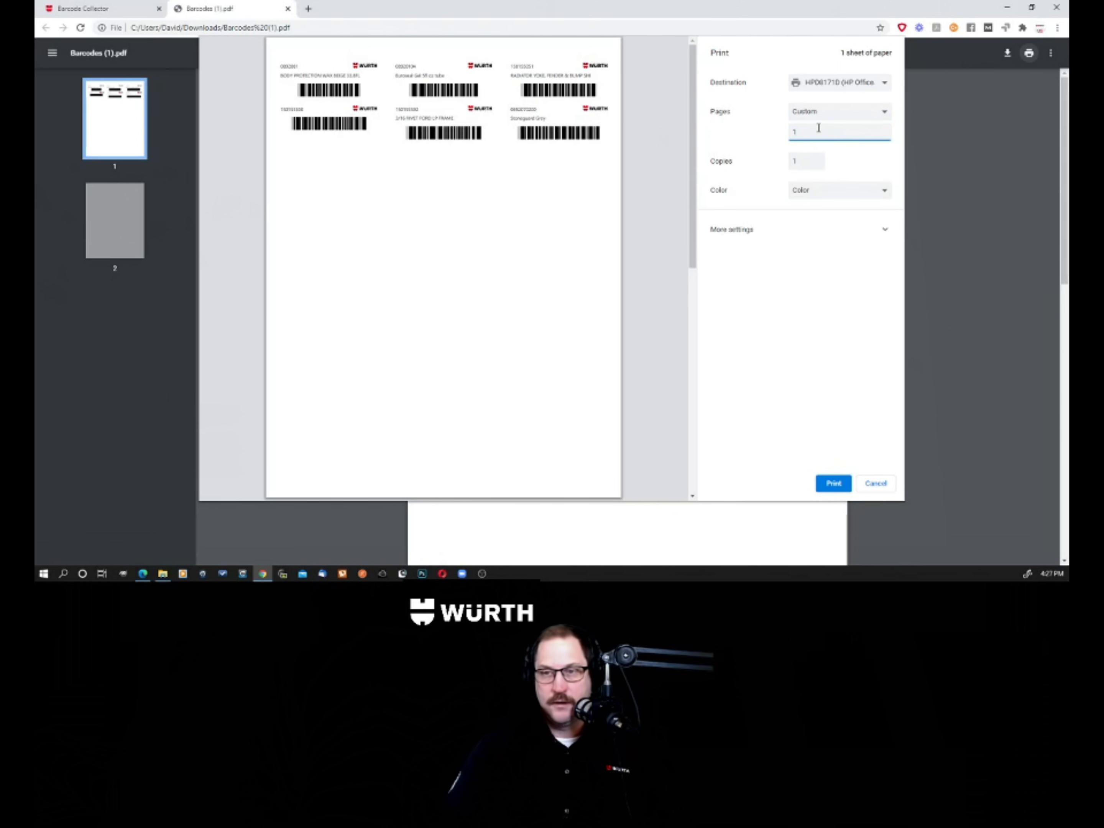